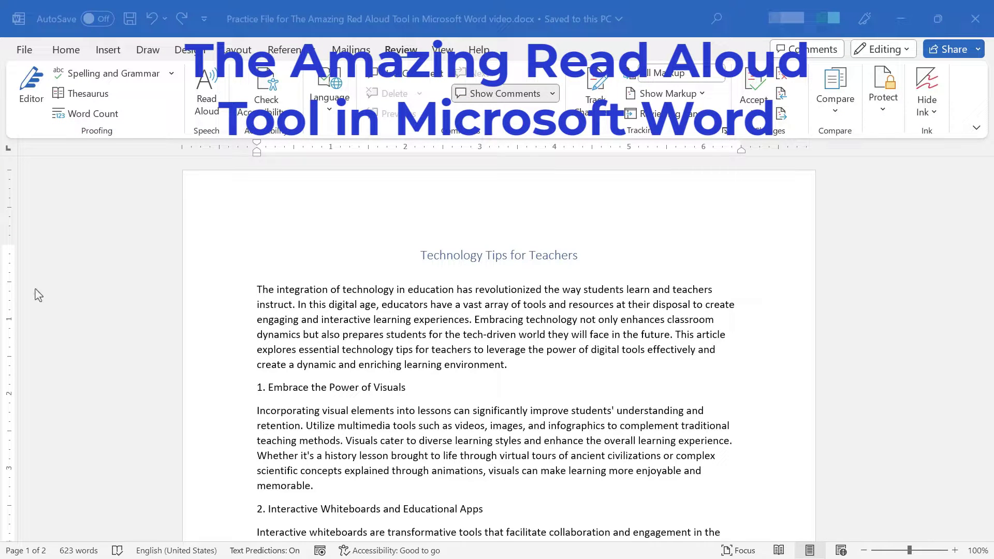
Remove the 's' from 'Visuals' and add 'ed' to 'cater' in the visuals paragraph
scroll(633, 300, "down", 2)
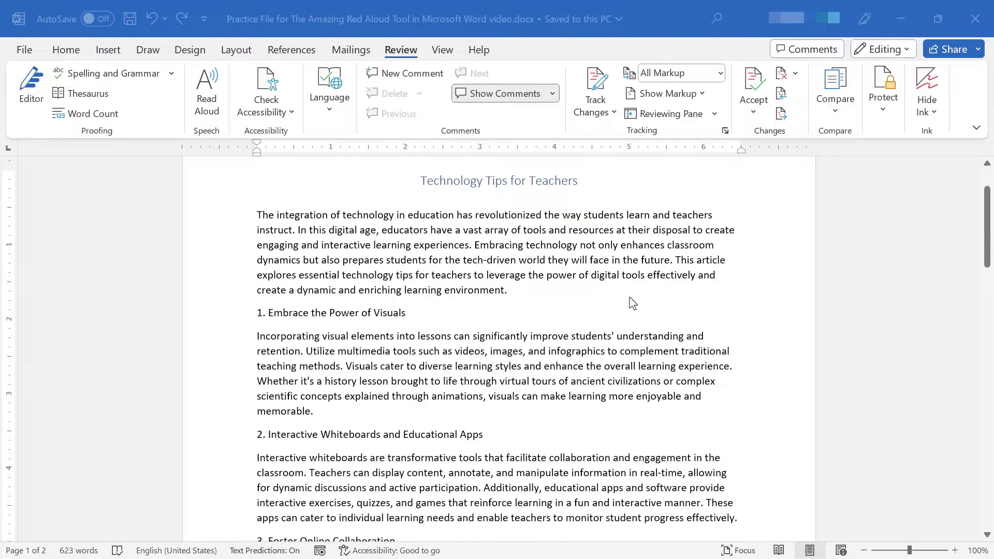
scroll(673, 281, "down", 3)
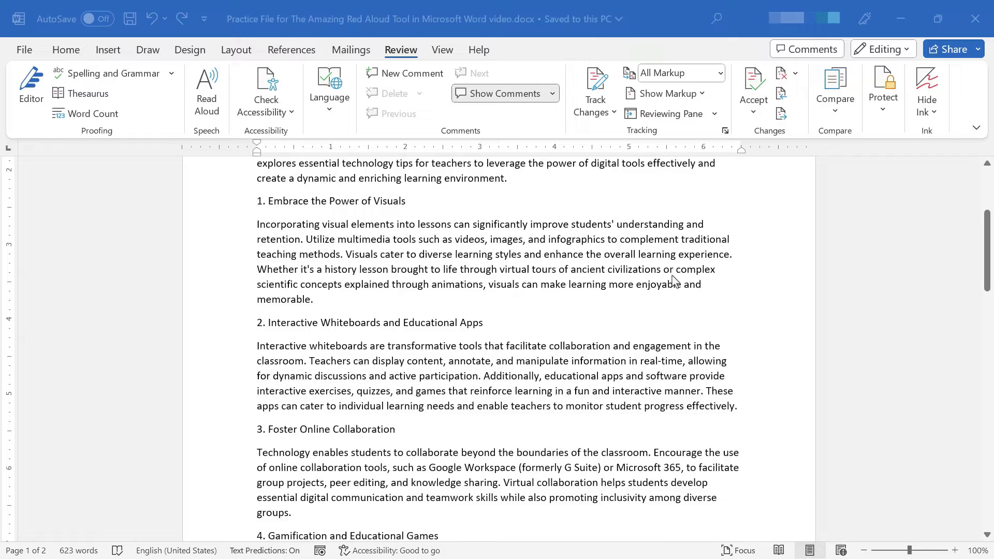
scroll(673, 282, "down", 1)
scroll(681, 279, "down", 4)
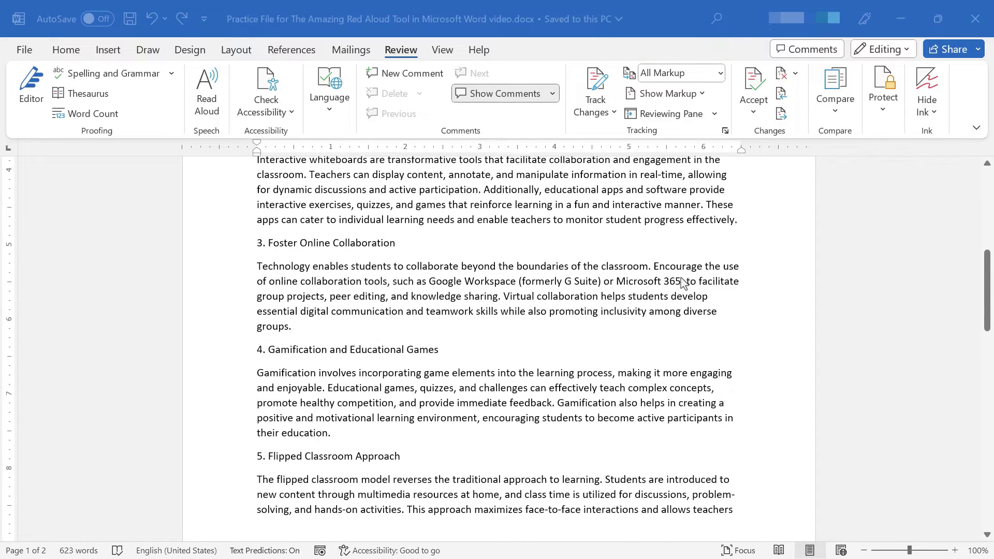
scroll(681, 283, "down", 1)
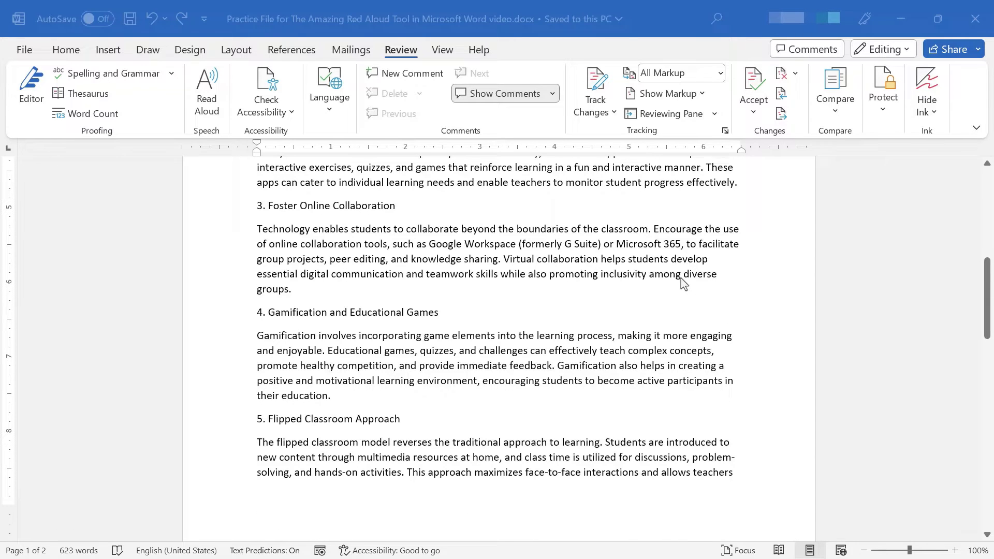
scroll(682, 284, "down", 1)
scroll(676, 290, "up", 12)
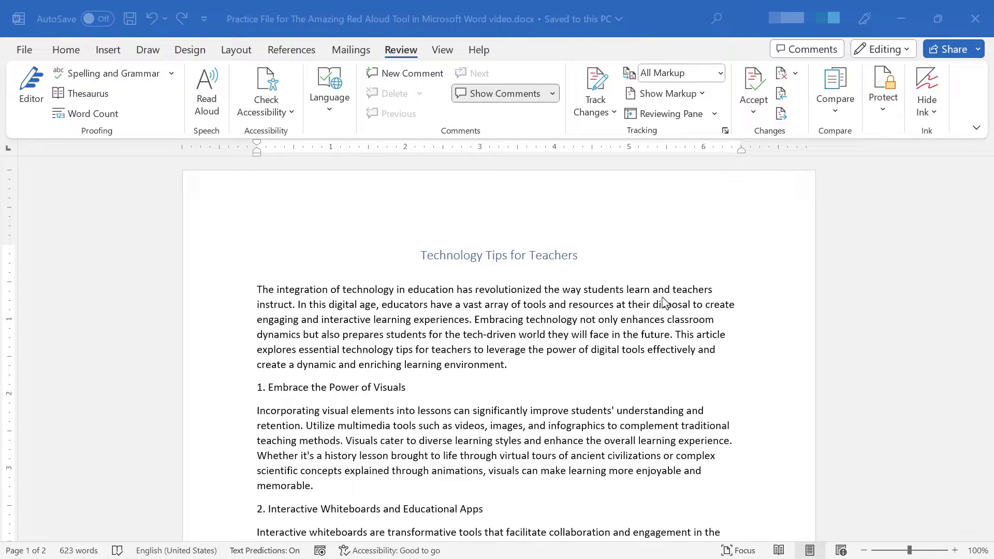
scroll(516, 374, "down", 2)
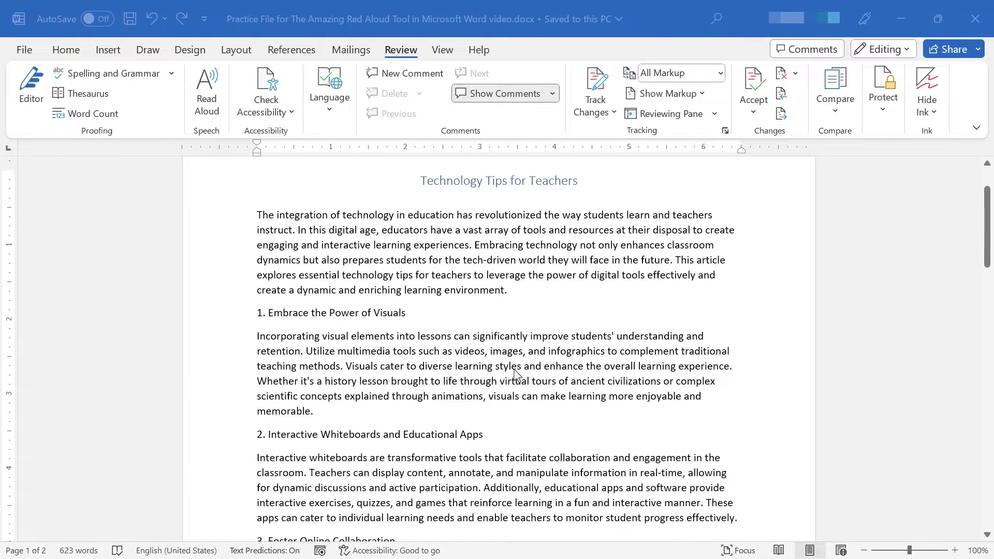
key("BackSpace")
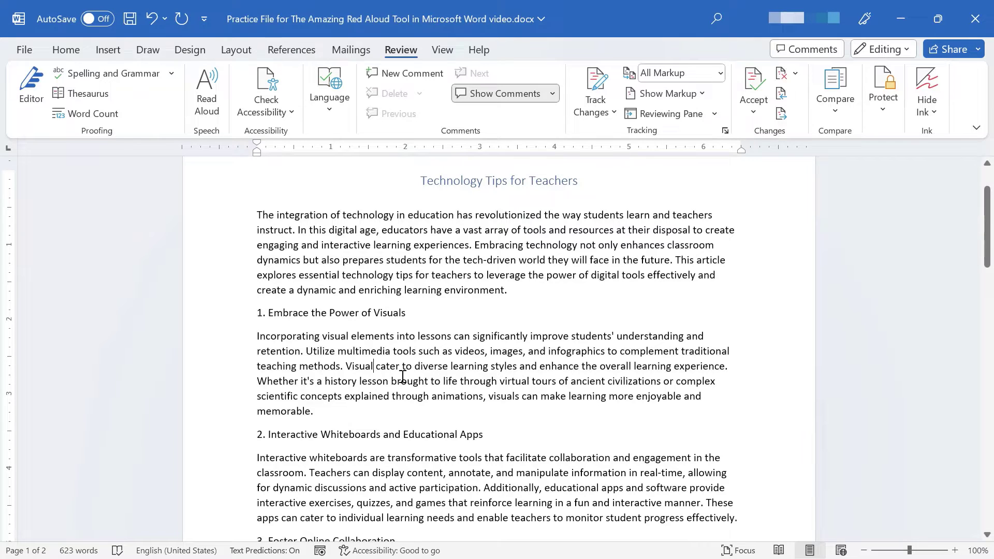
left_click(397, 366)
type("ed")
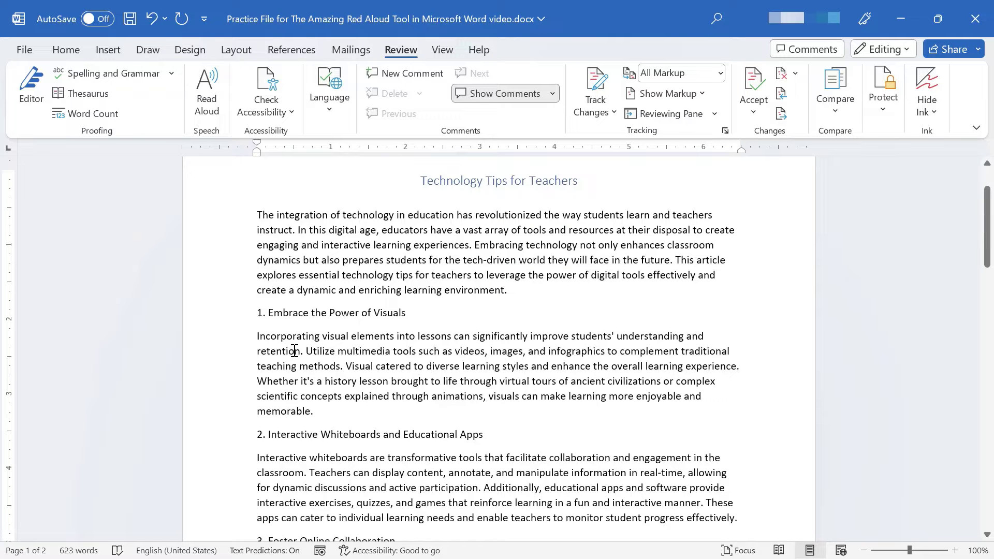
scroll(528, 306, "down", 3)
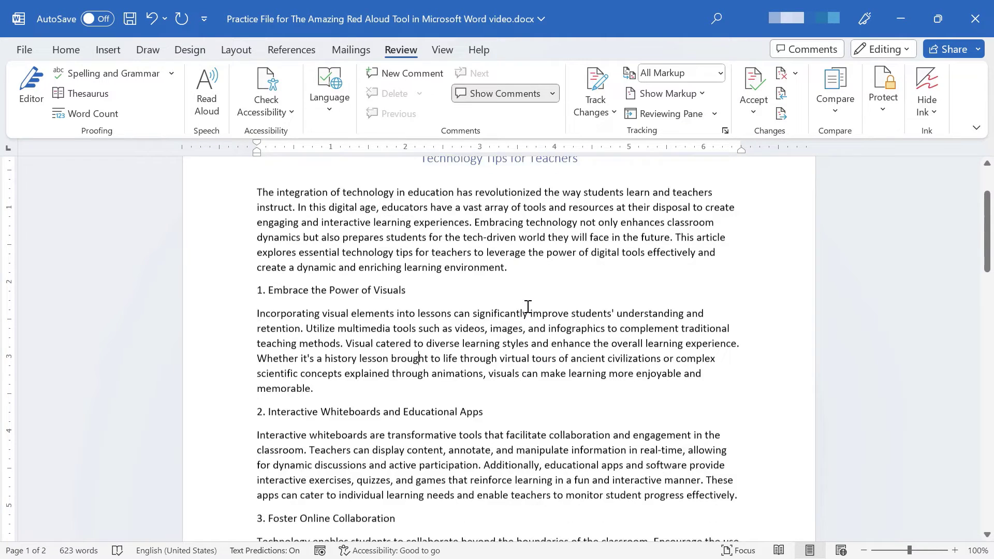
scroll(530, 309, "up", 3)
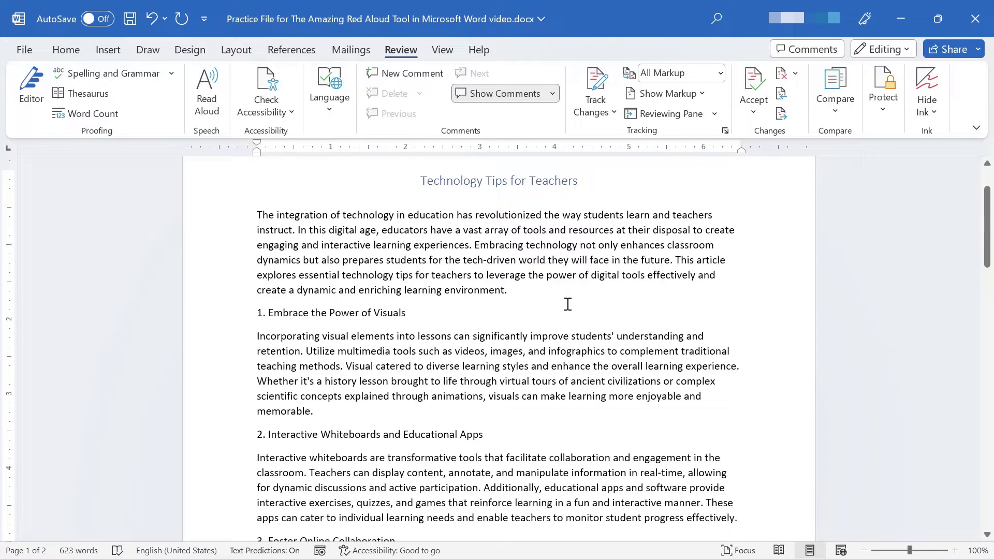
scroll(570, 243, "down", 1)
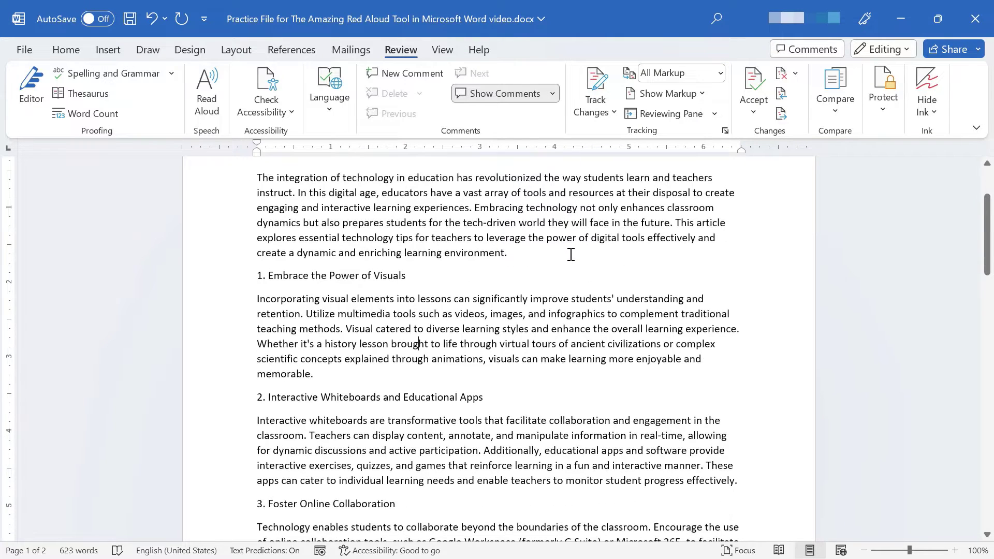
scroll(570, 253, "up", 2)
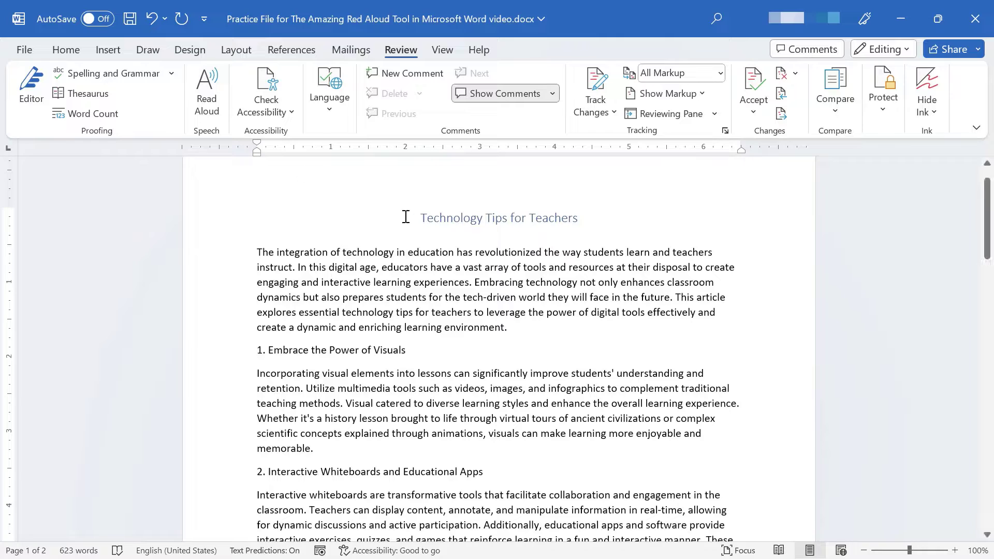
Start Read Aloud from the beginning of the title 'Technology Tips for Teachers'
left_click(387, 214)
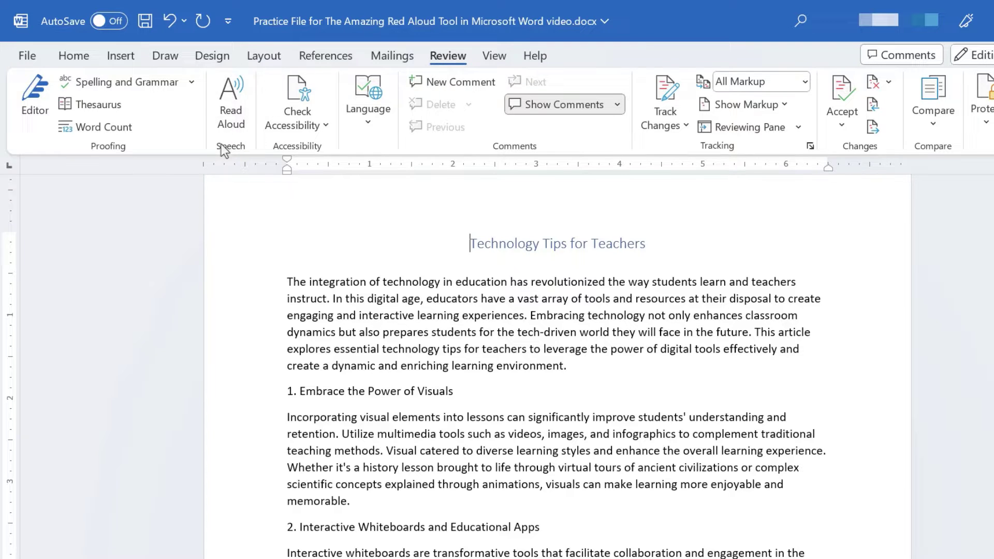
left_click(230, 106)
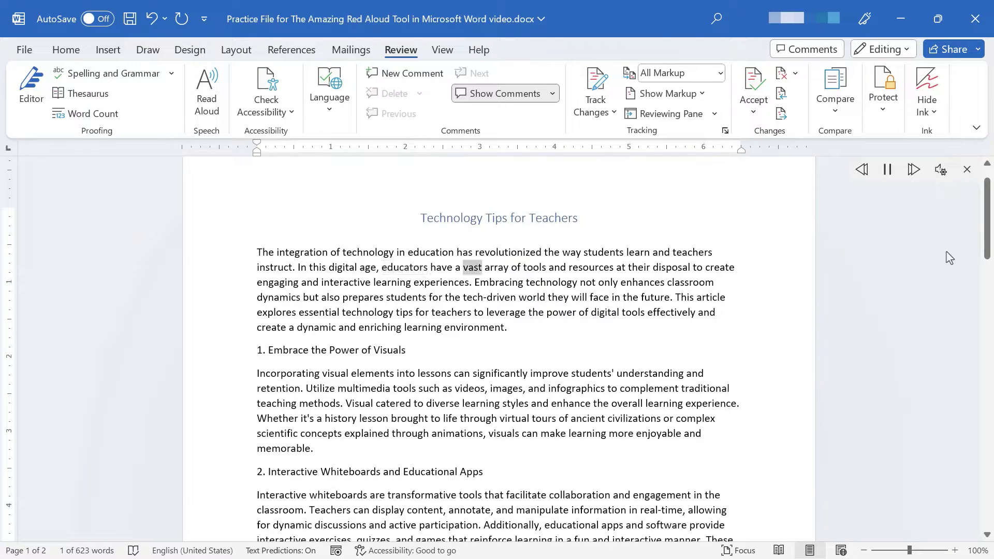
Raise the narration volume, then pause reading at 'experiences' in the opening paragraph
key("XF86AudioRaiseVolume")
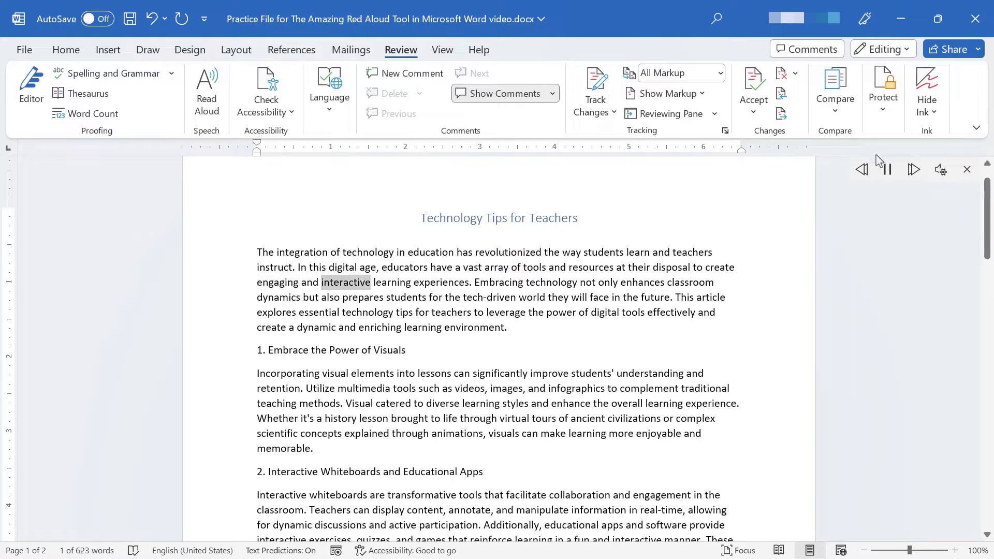
left_click(889, 170)
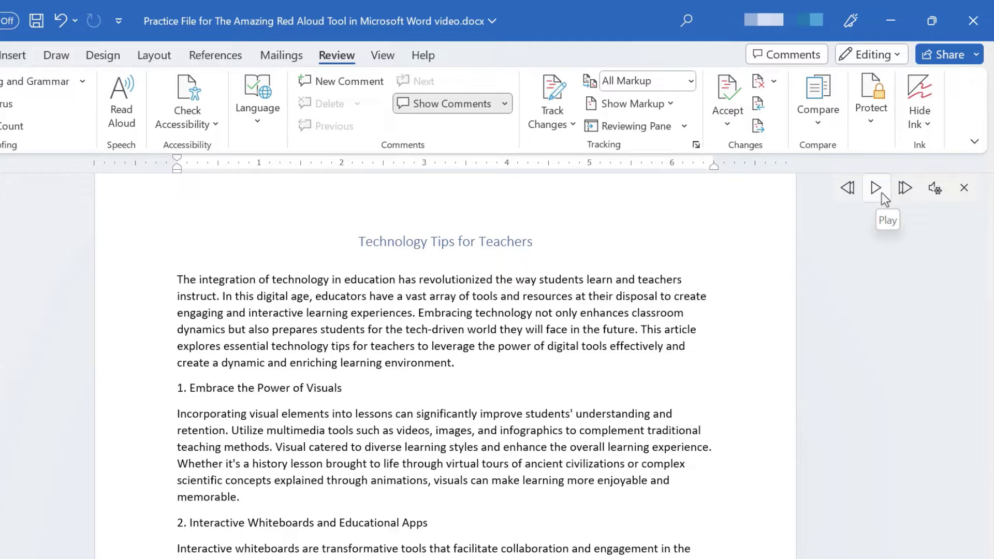
Resume and pause the narration twice, stopping at 'Embracing' and then at 'but'
left_click(879, 191)
left_click(879, 191)
left_click(879, 192)
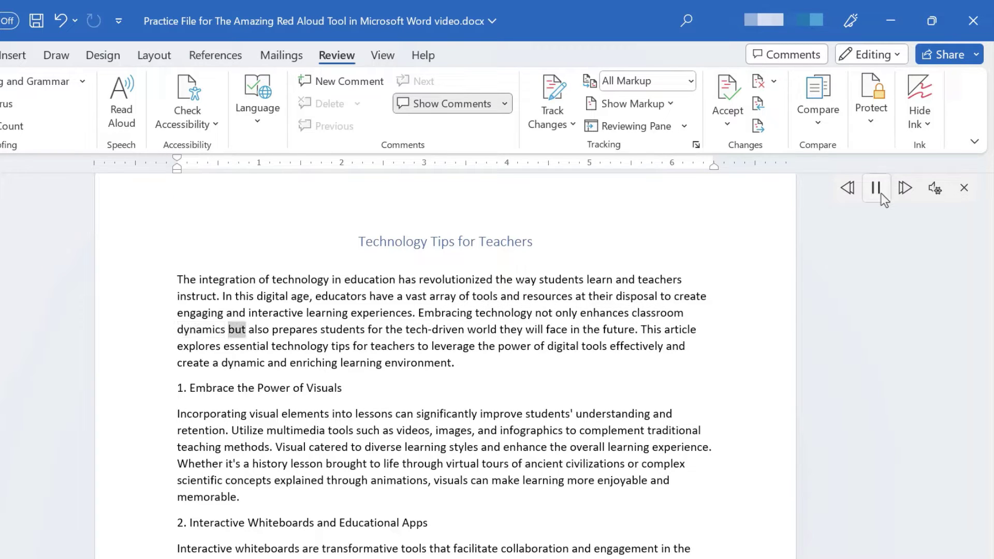
left_click(881, 194)
Skip ahead paragraph by paragraph to the interactive whiteboards tip, then pause the reading
left_click(903, 190)
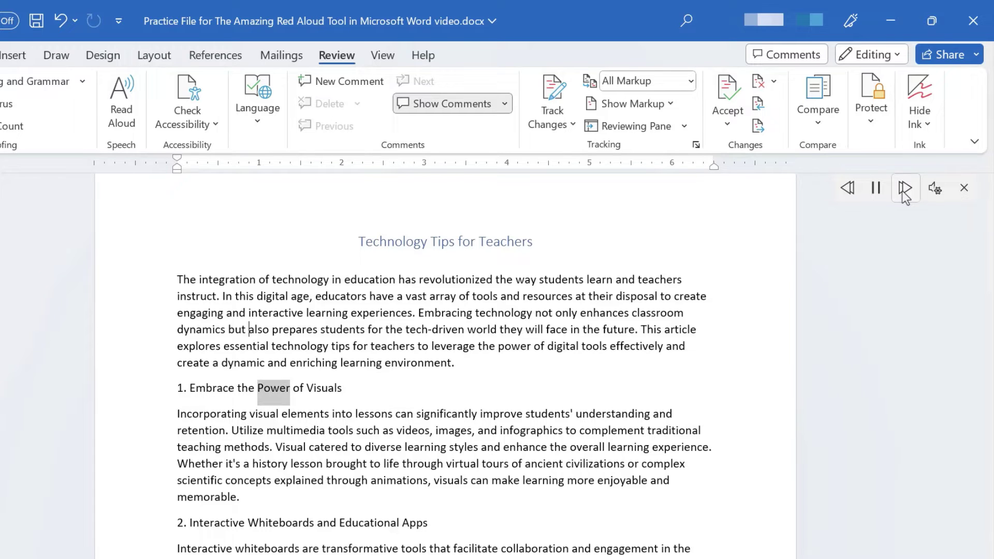
left_click(907, 189)
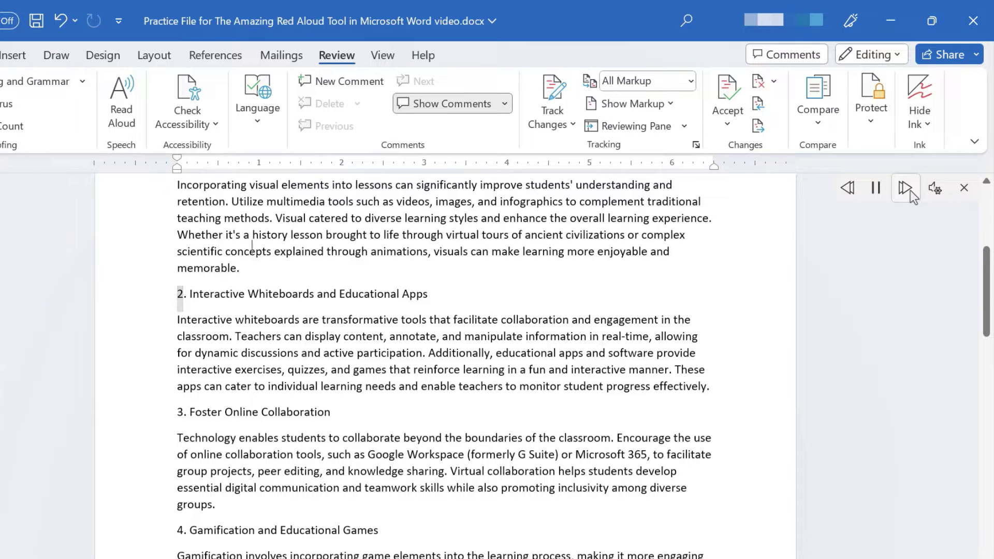
left_click(909, 190)
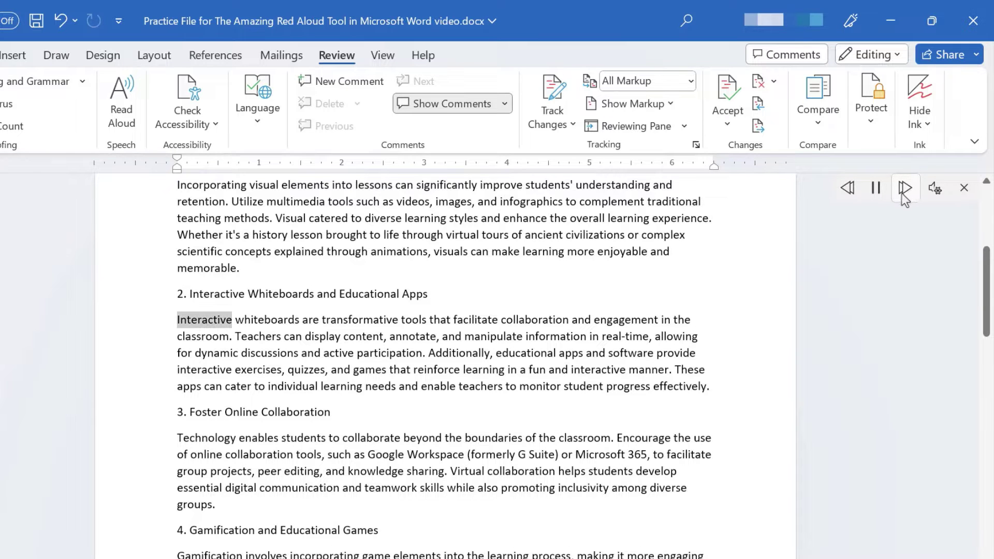
left_click(875, 193)
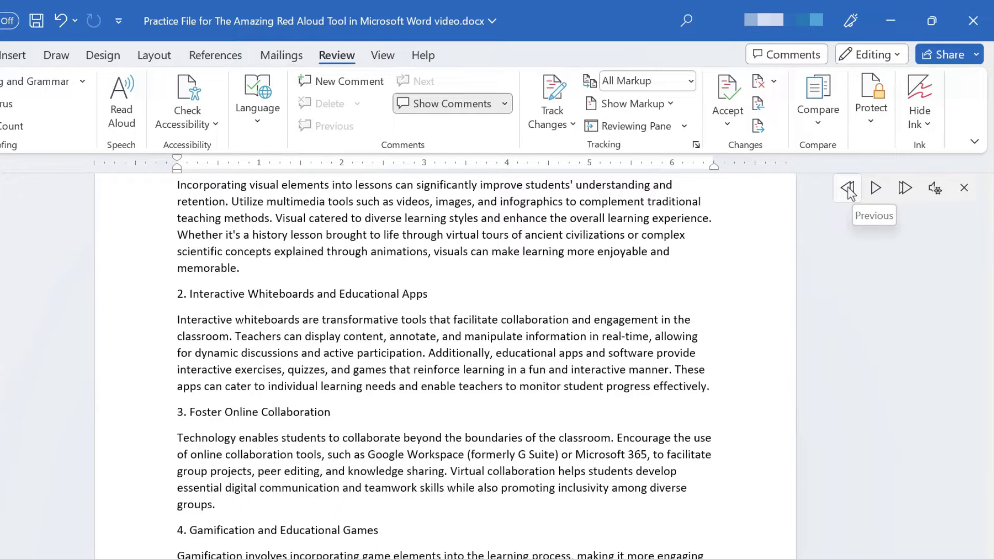
Increase the Read Aloud reading speed and resume listening
left_click(937, 189)
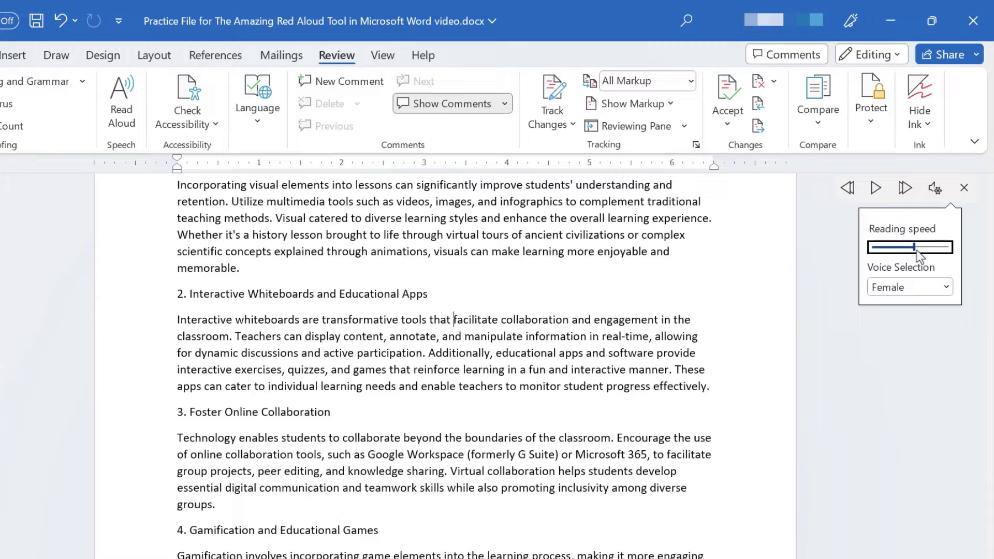
left_click_drag(915, 250, 935, 265)
left_click(876, 188)
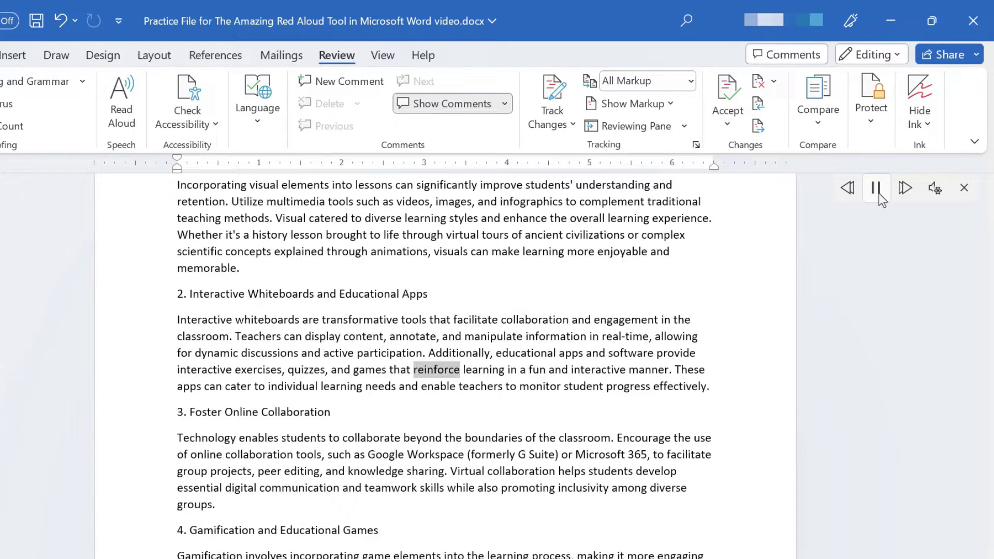
scroll(610, 311, "up", 2)
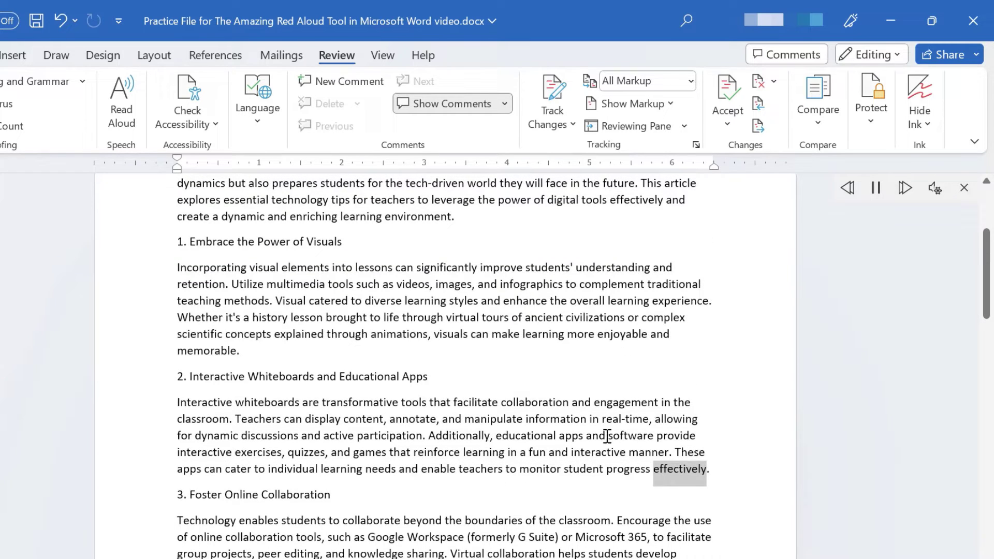
Slow the reading speed down slightly, play at the new pace, then pause
left_click(935, 188)
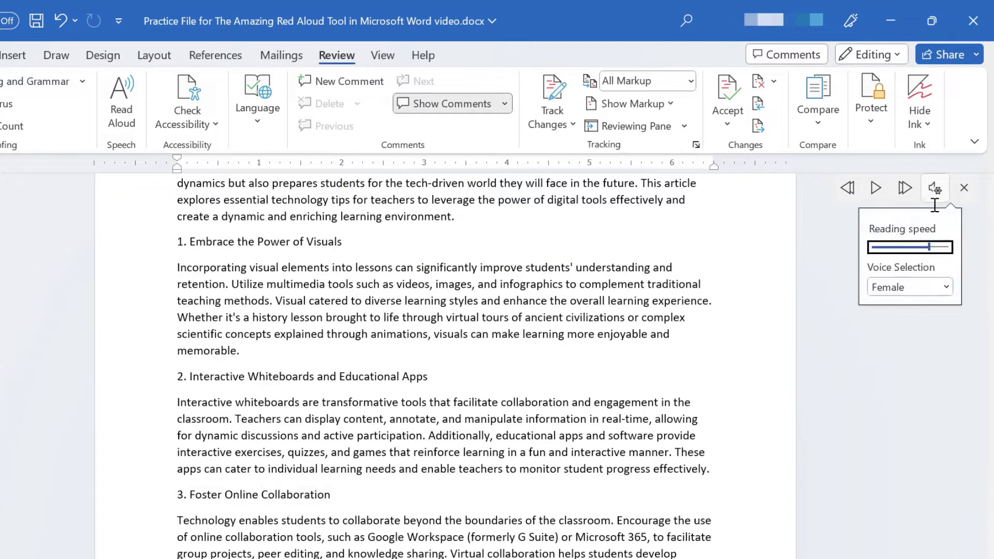
left_click_drag(924, 249, 922, 250)
left_click(876, 188)
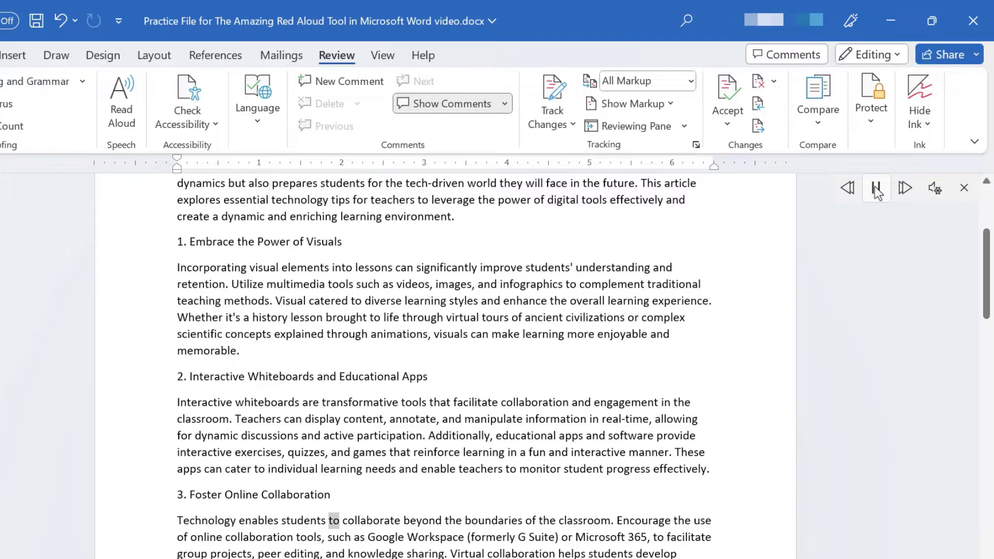
left_click(877, 192)
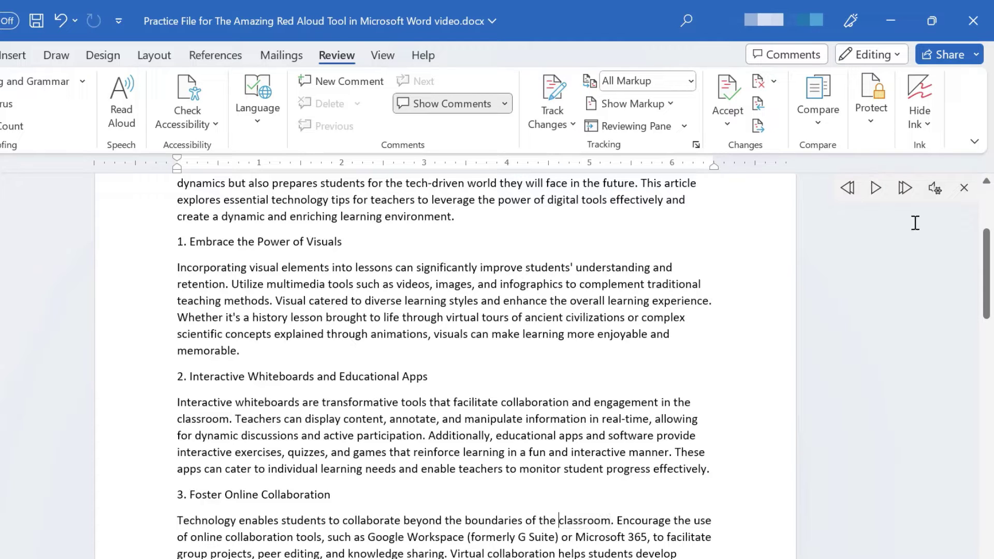
Switch the Read Aloud voice to Male, play and pause briefly, then close Read Aloud
left_click(935, 189)
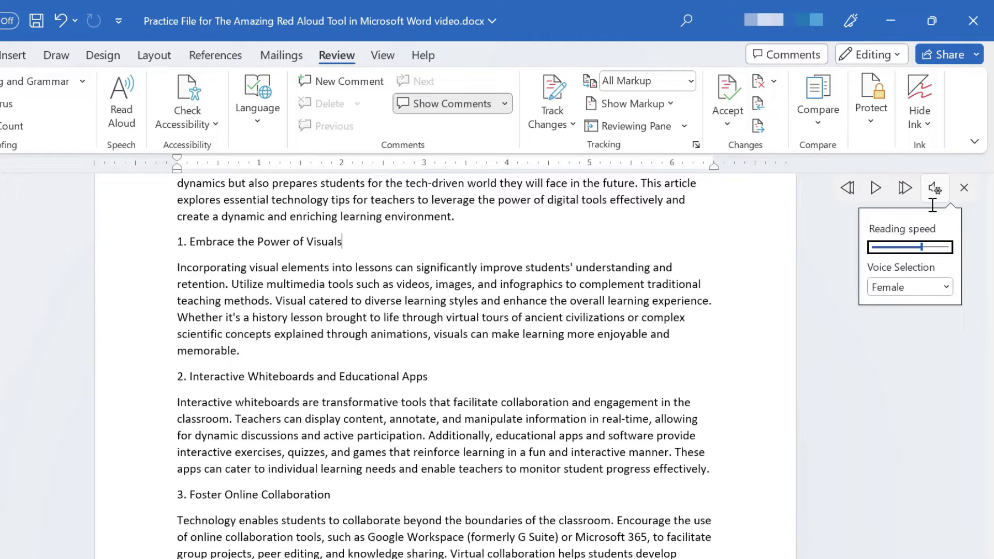
left_click(942, 290)
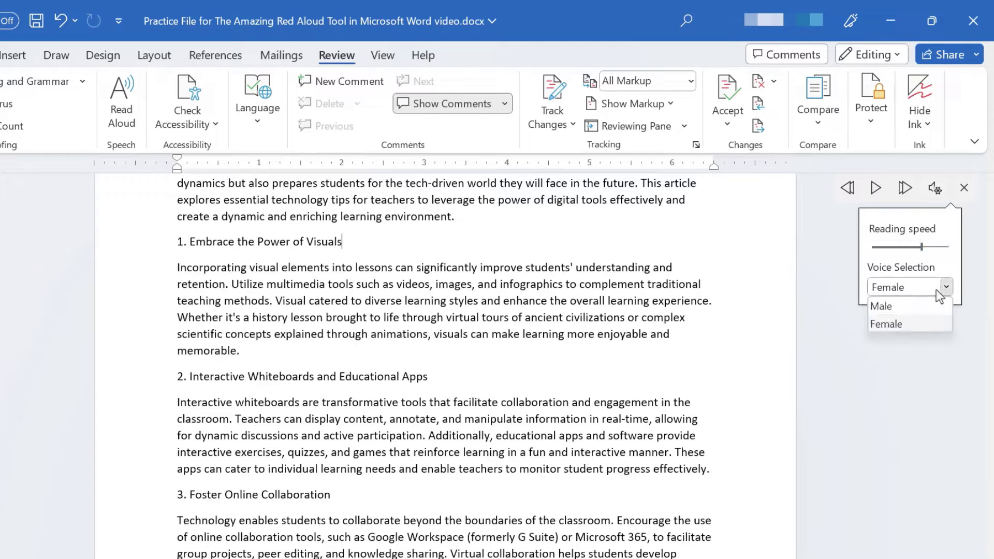
left_click(921, 312)
left_click(876, 189)
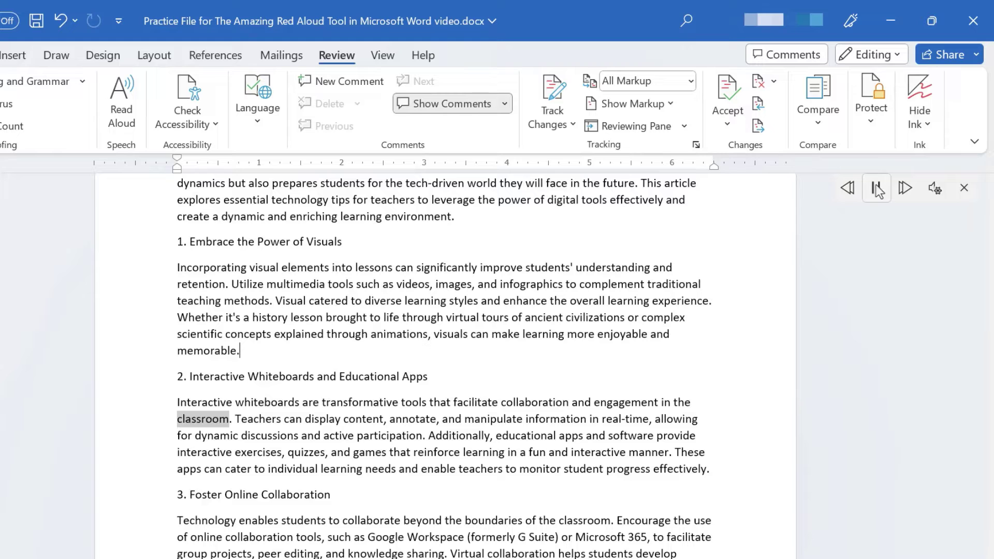
left_click(876, 189)
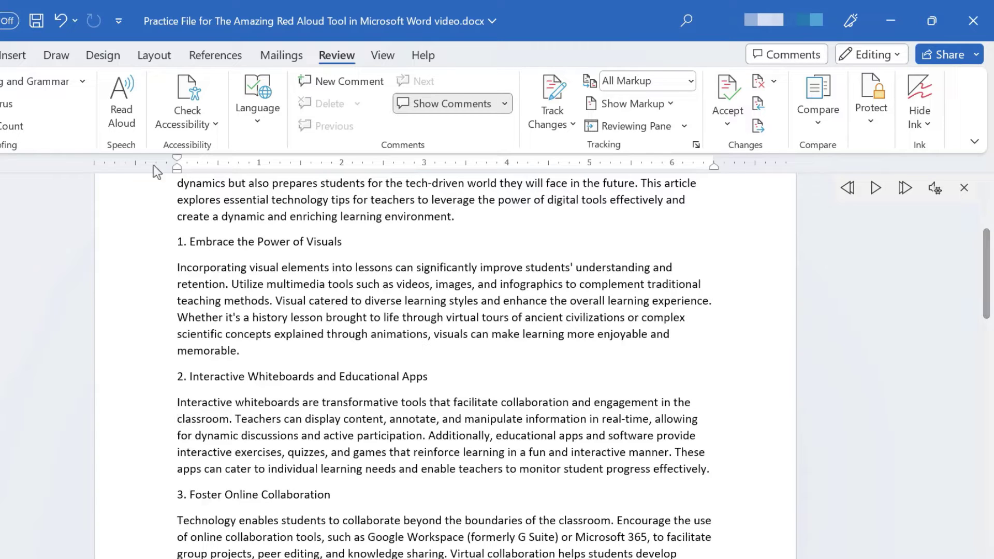
left_click(964, 189)
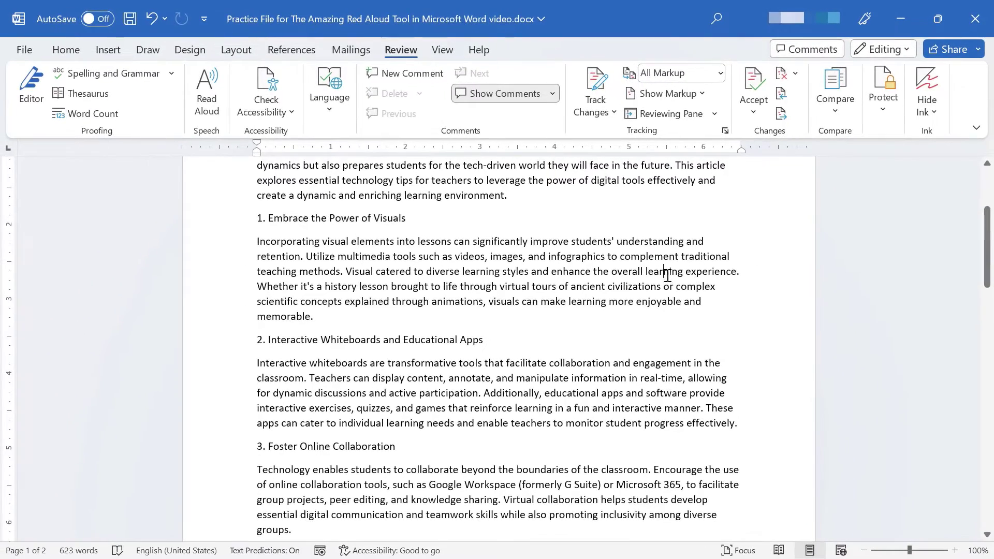
Select the '1. Embrace the Power of Visuals' heading and its paragraph
scroll(668, 276, "up", 3)
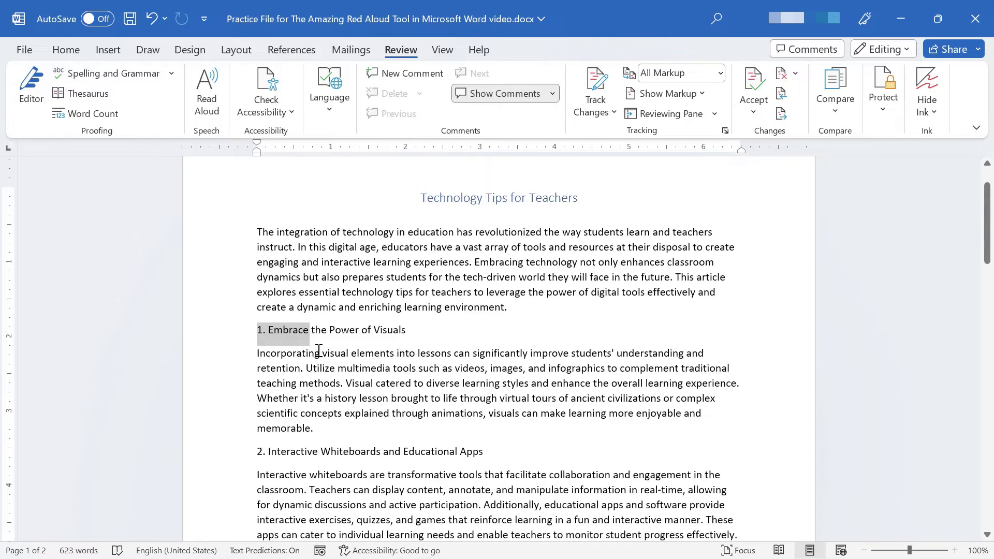
left_click_drag(319, 352, 384, 435)
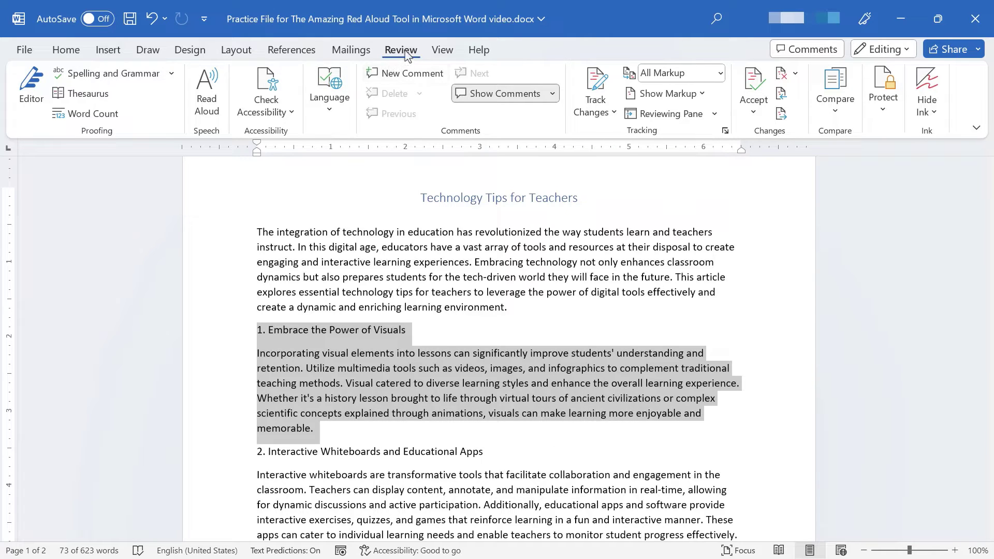
Read the selected tip aloud, pause at the error, and restore 'Visuals cater' by adding 's' and deleting 'ed'
left_click(206, 108)
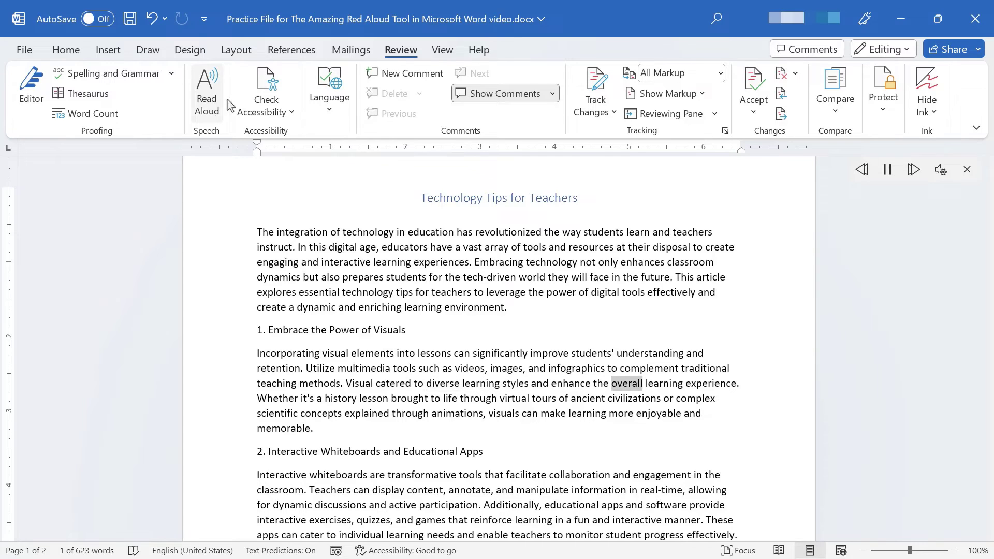
left_click(890, 172)
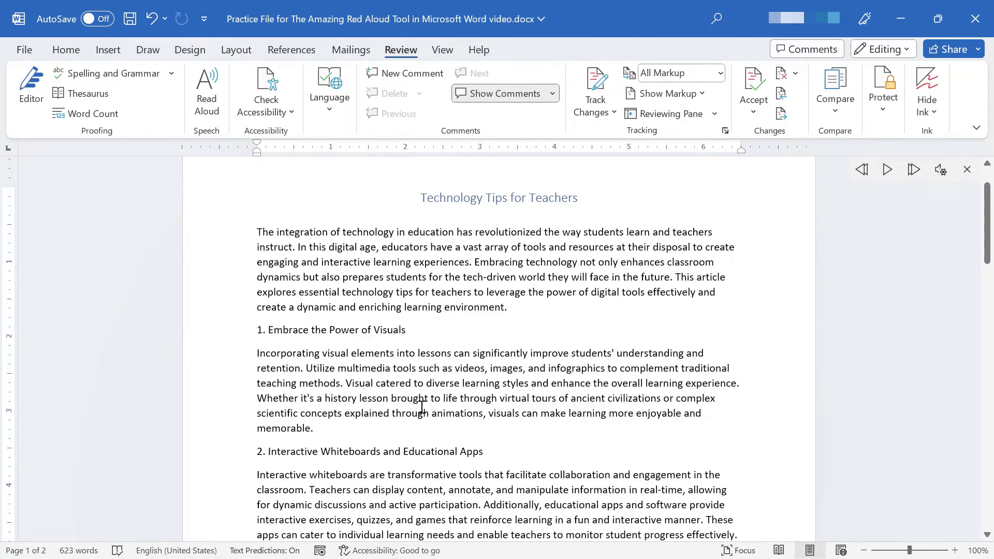
left_click(377, 385)
type("s")
left_click_drag(416, 386, 404, 386)
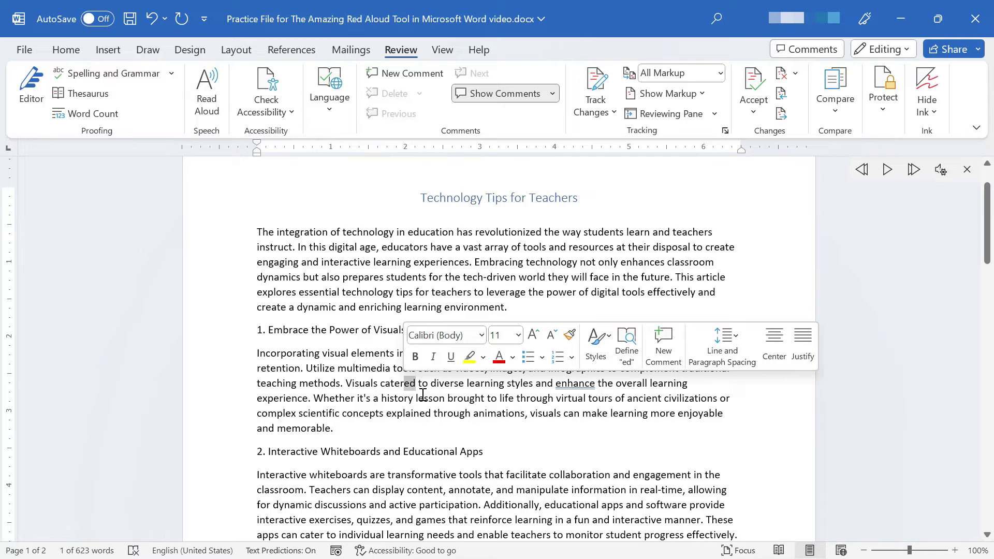
key("BackSpace")
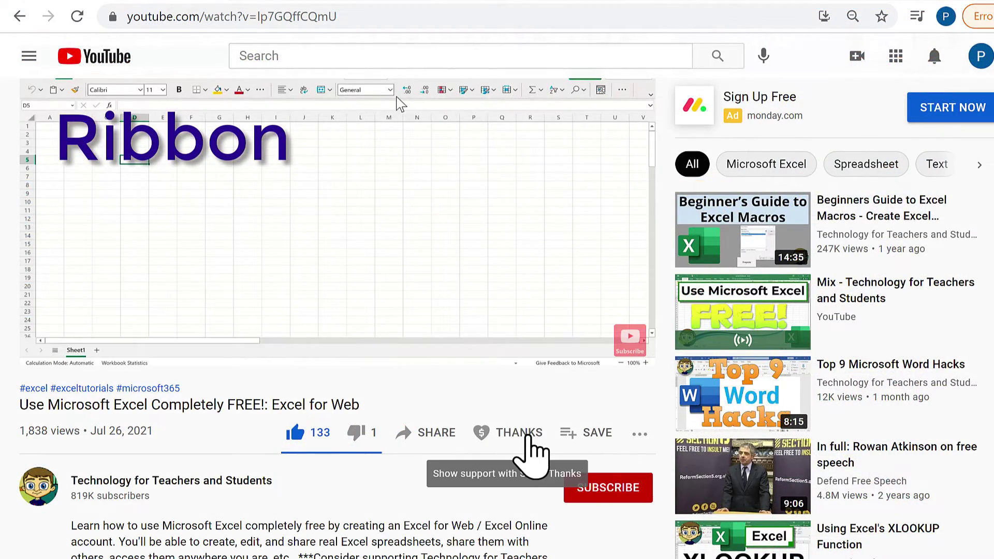
Show the Super Thanks tip amounts ($2.00 to $50.00) for the Excel for Web video
left_click(529, 439)
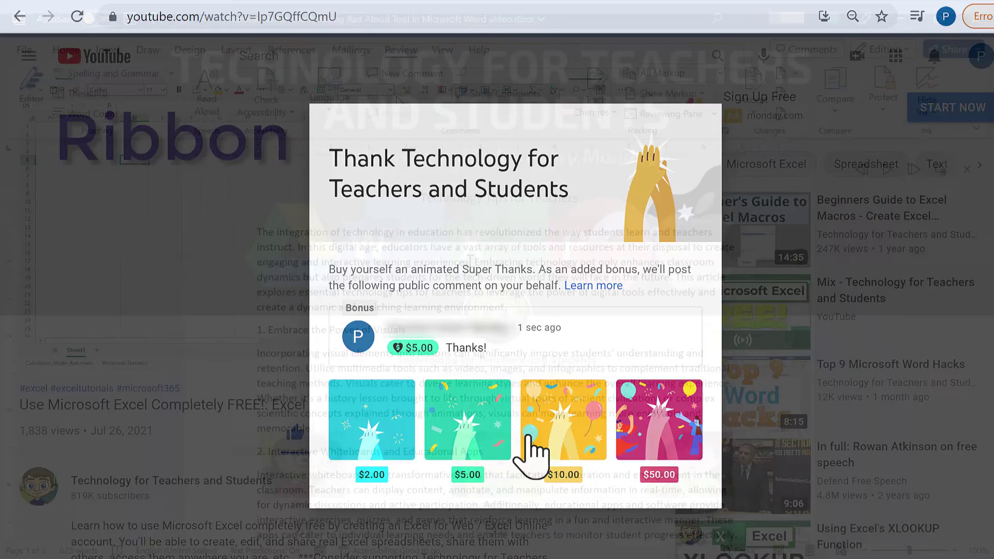